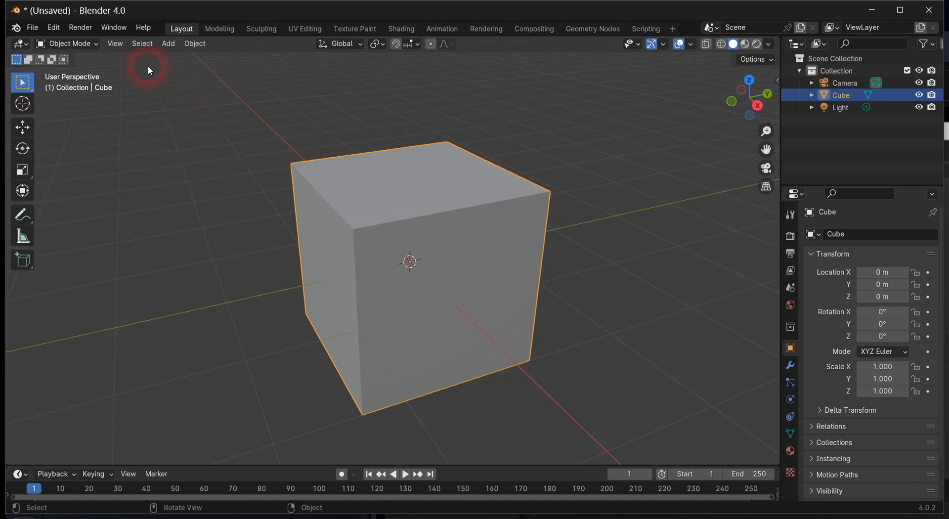
- Fracture the cube into pieces with Cell Fracture, using a noise of 0.70
left_click(196, 44)
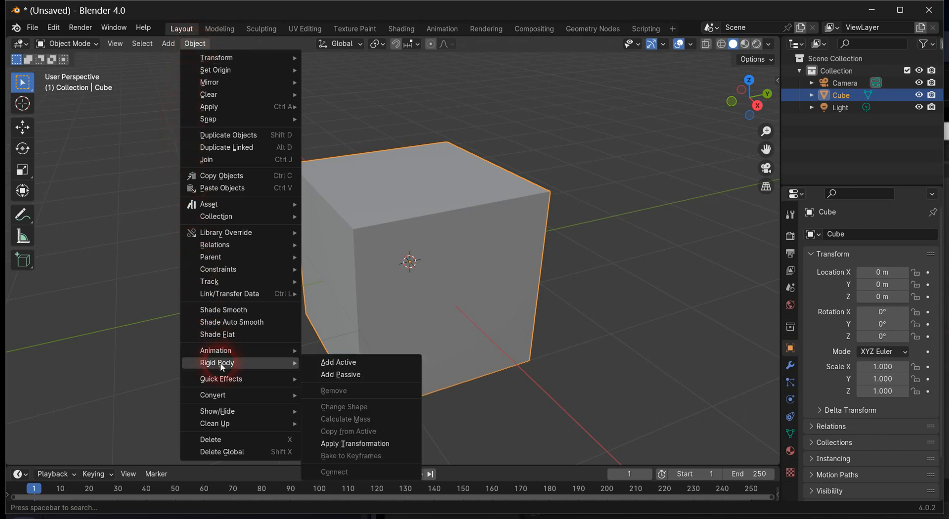
mouse_move(228, 349)
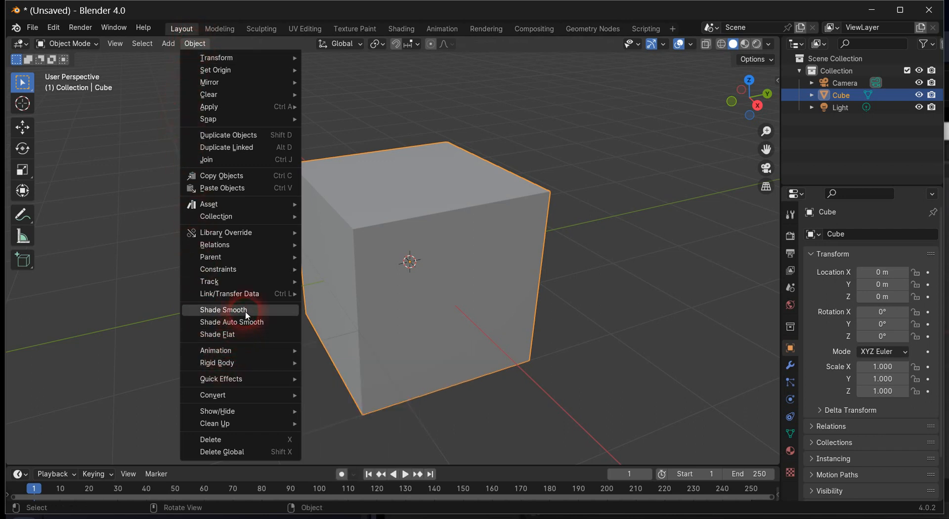
mouse_move(257, 379)
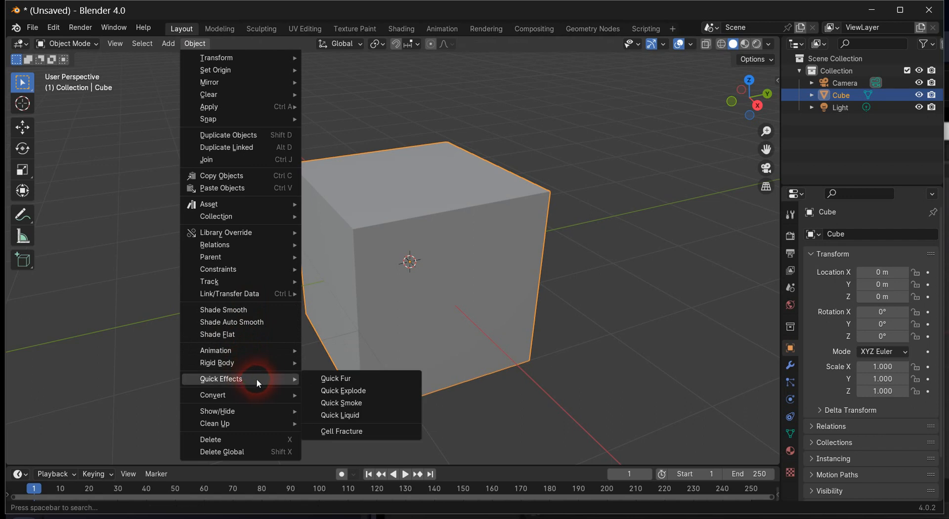
left_click(362, 435)
left_click_drag(381, 176, 698, 102)
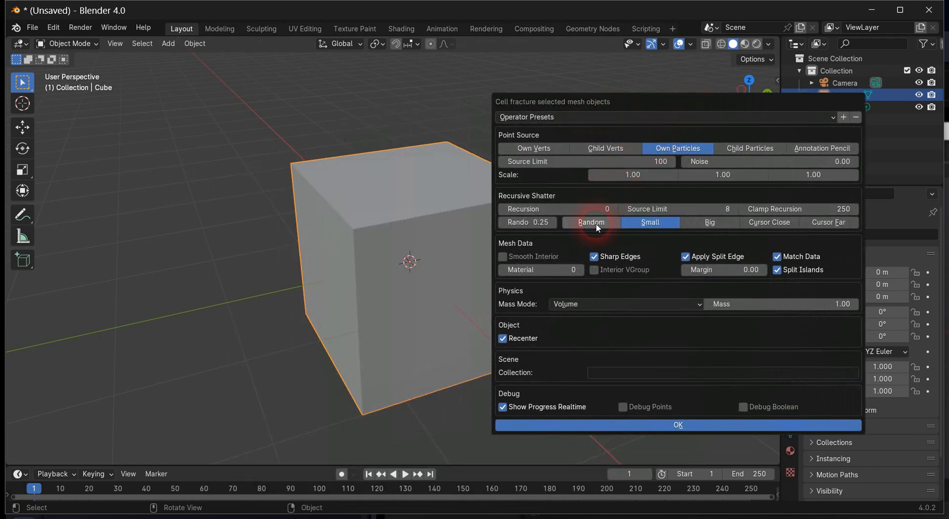
left_click(607, 207)
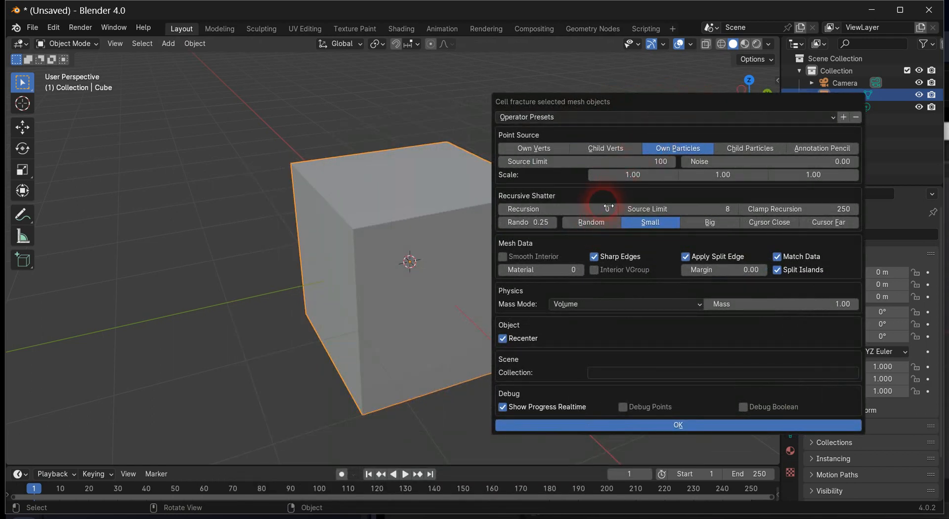
left_click(736, 164)
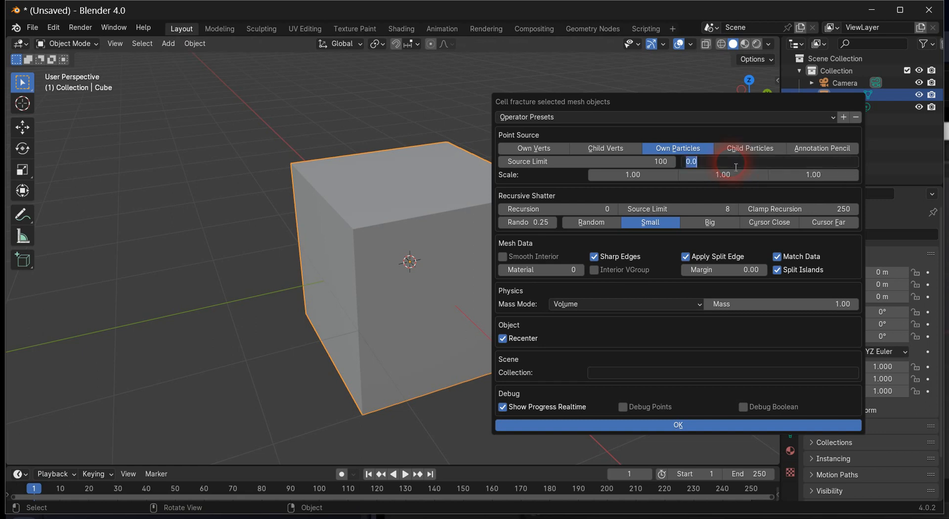
key("BackSpace")
type(".7")
key("Return")
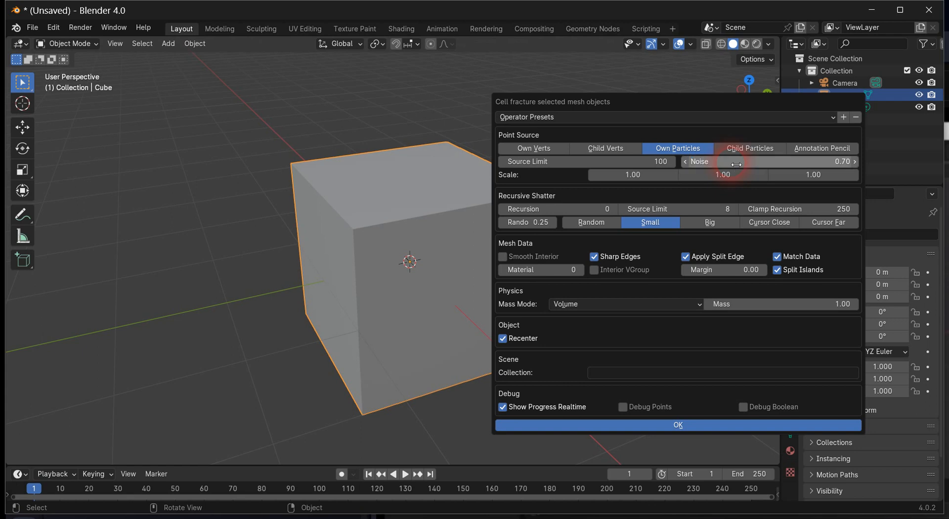
left_click(663, 425)
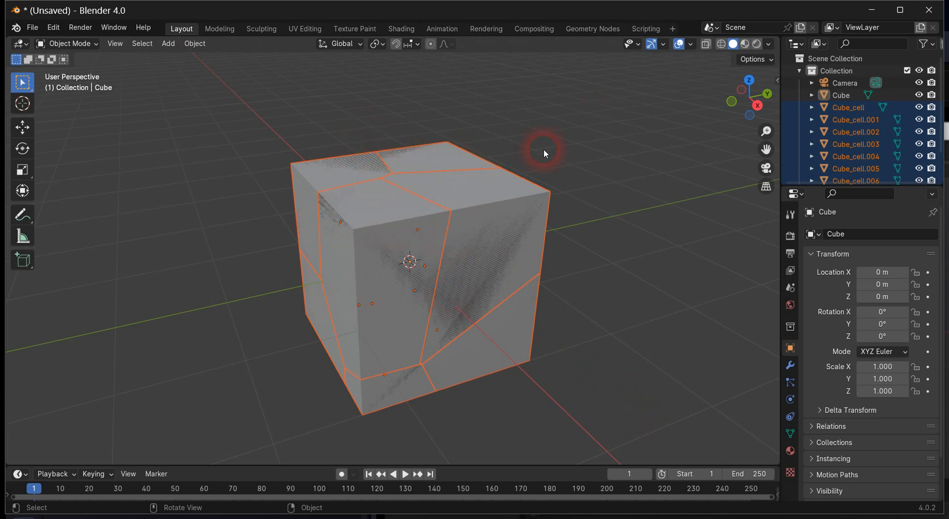
- Delete the original unfractured cube, keeping only the fractured cell pieces
left_click(368, 209)
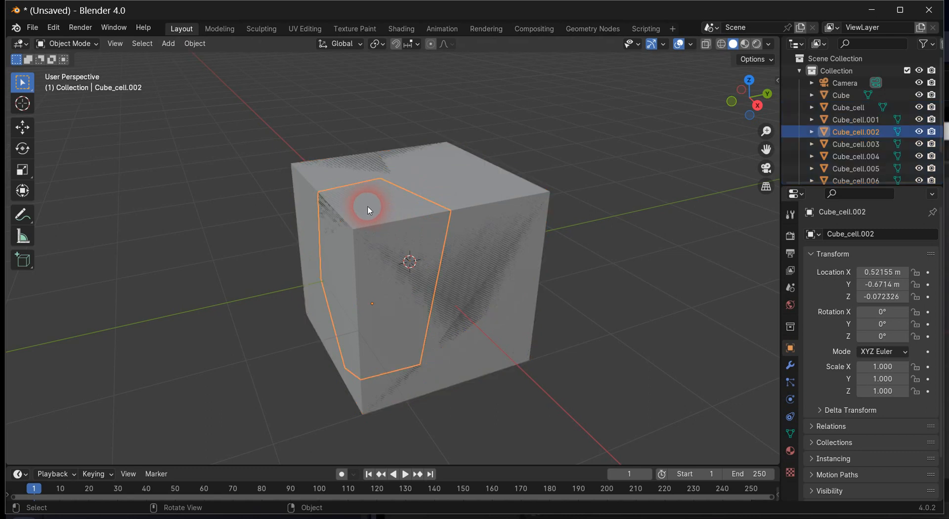
left_click(402, 174)
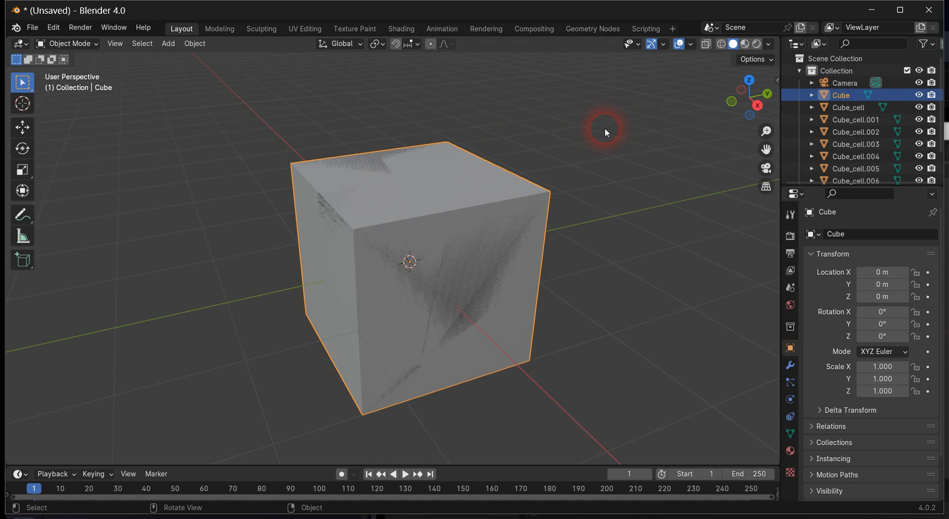
key("Delete")
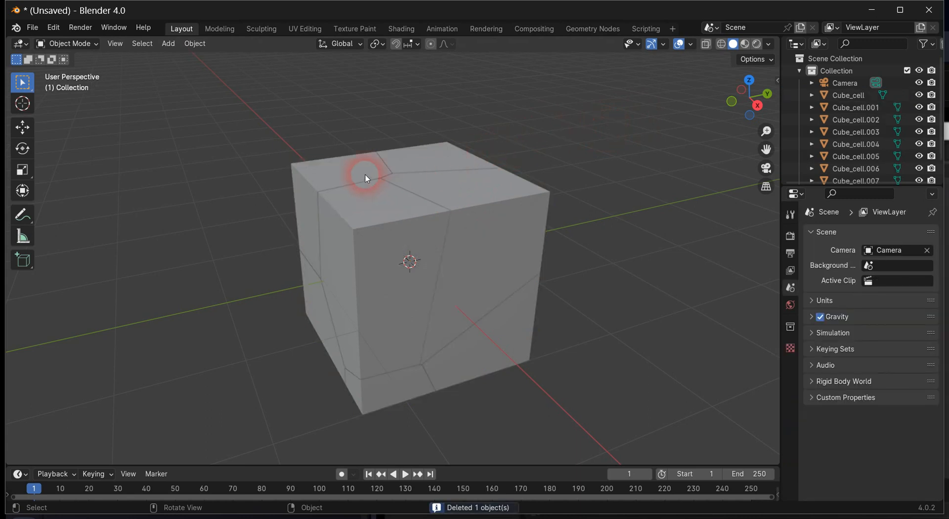
- Export the pieces as a Wavefront OBJ with Object Groups enabled, overwriting frac00.obj on the Desktop
left_click(33, 28)
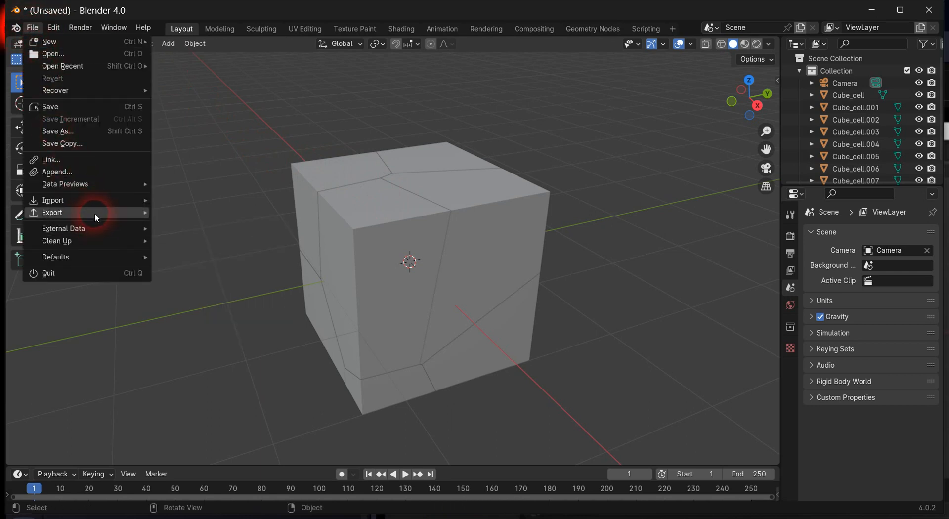
mouse_move(94, 213)
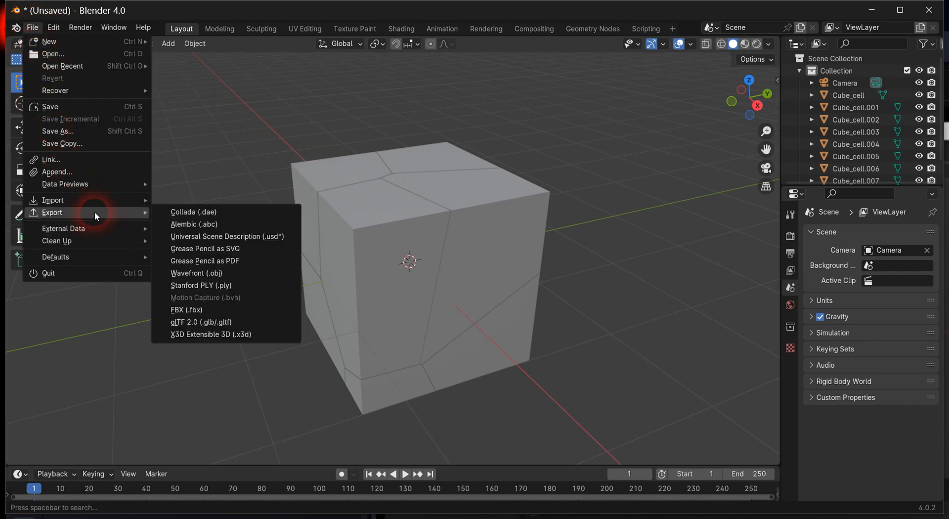
left_click(226, 273)
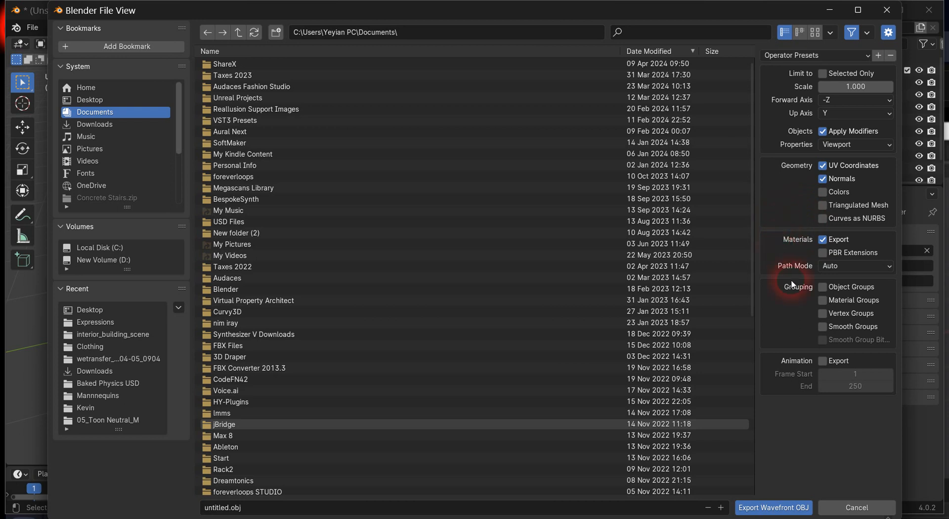
left_click(821, 287)
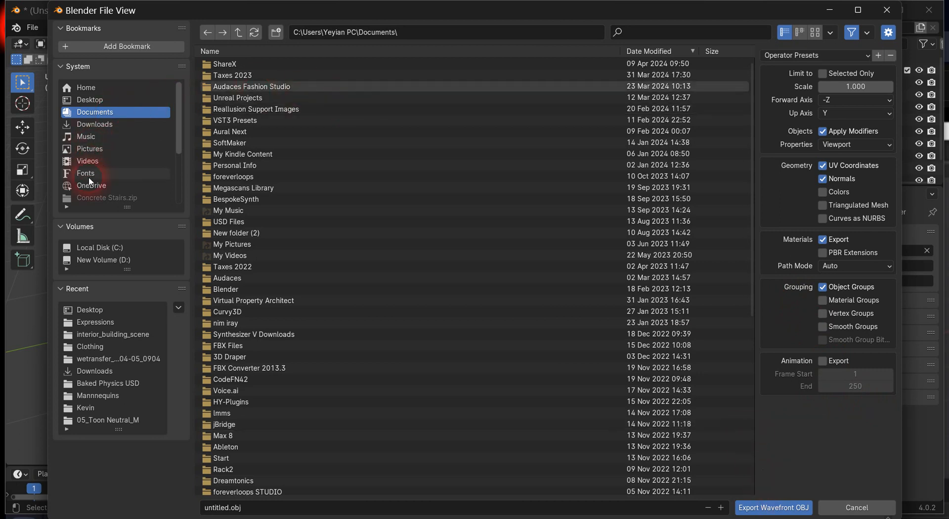
left_click(85, 100)
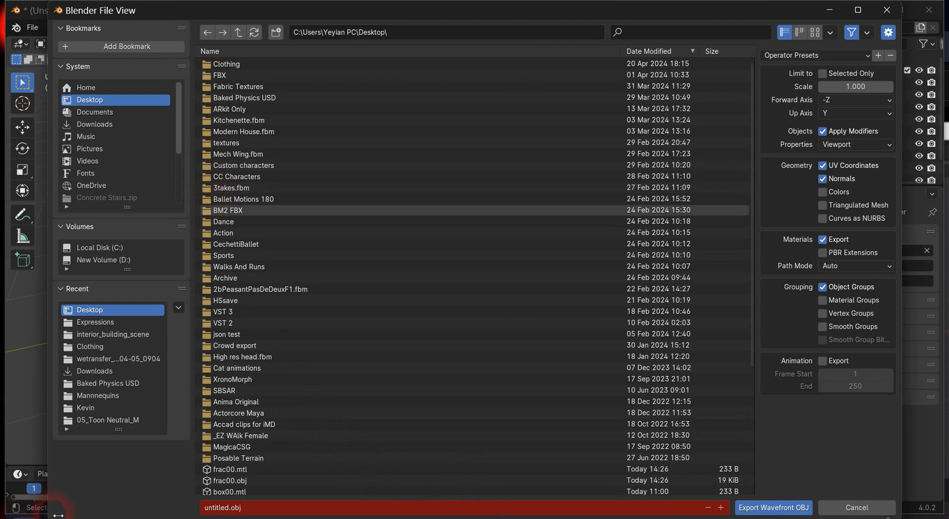
scroll(293, 377, "down", 3)
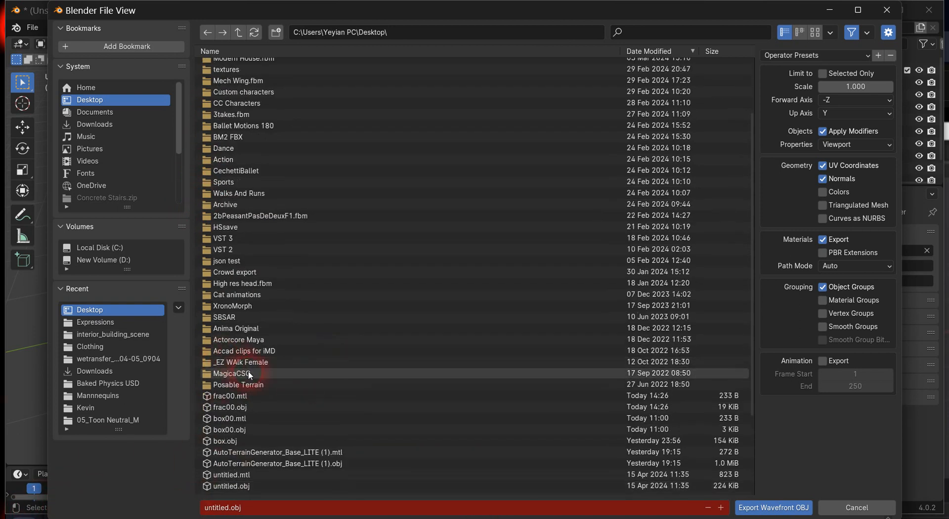
double_click(223, 409)
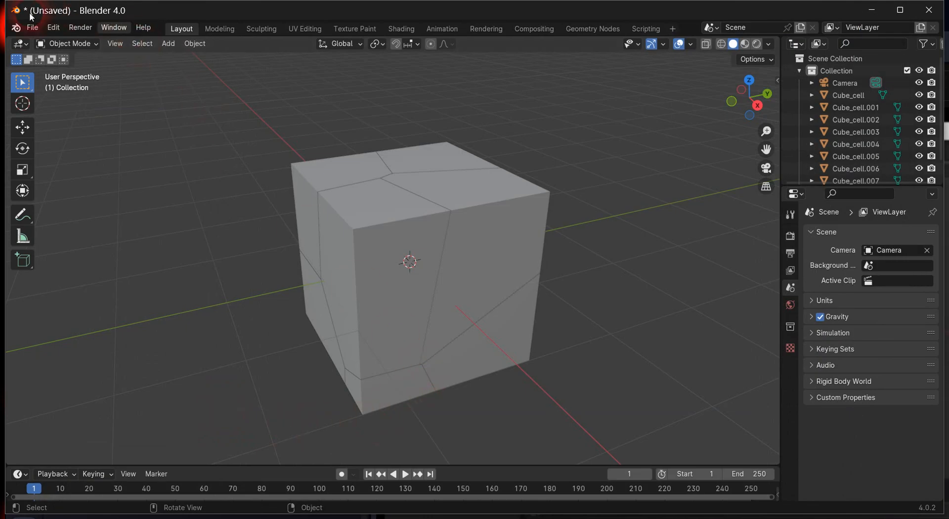
- Export the pieces again as Wavefront OBJ to frac00.obj on the Desktop, with the scale set to 100
left_click(36, 32)
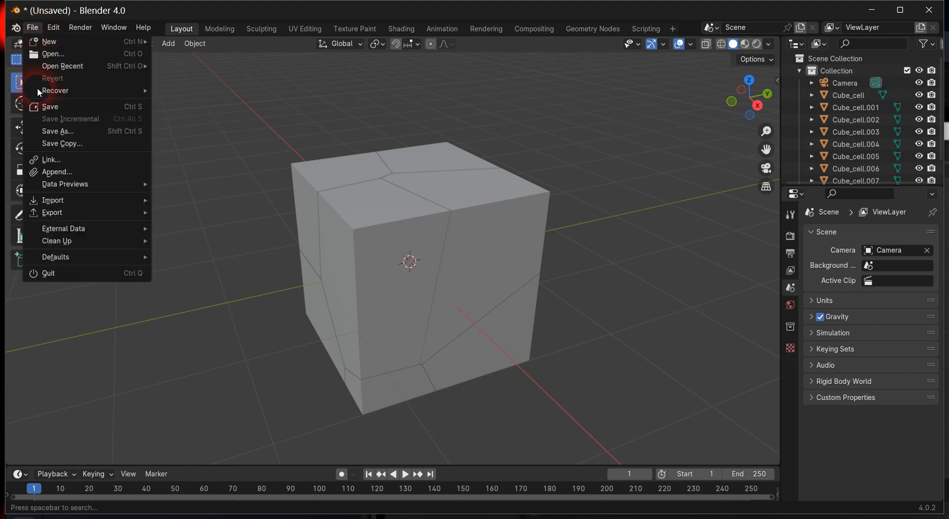
mouse_move(52, 212)
left_click(287, 278)
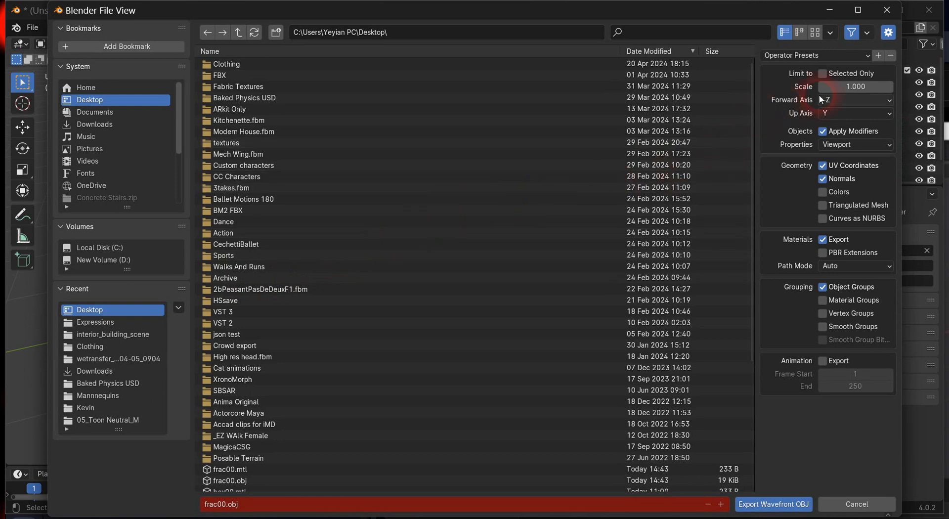
left_click(860, 90)
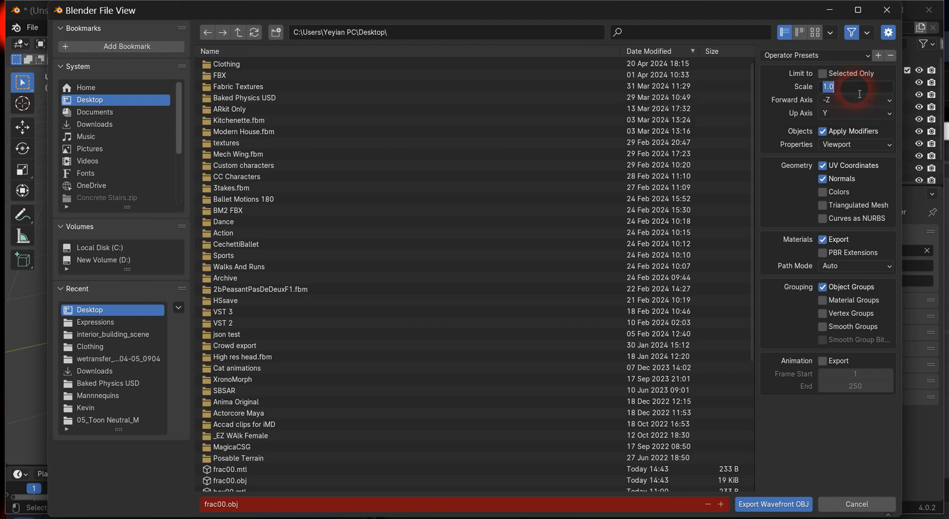
type("100")
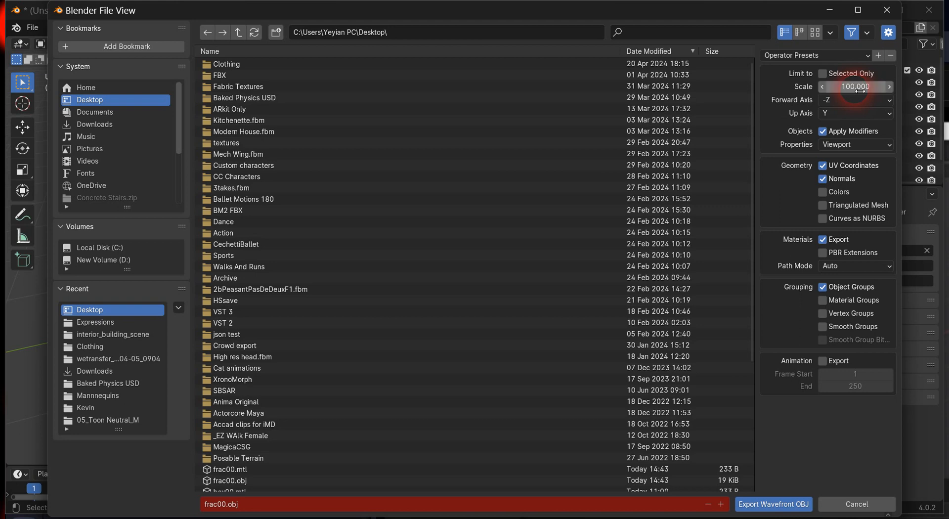
key("Return")
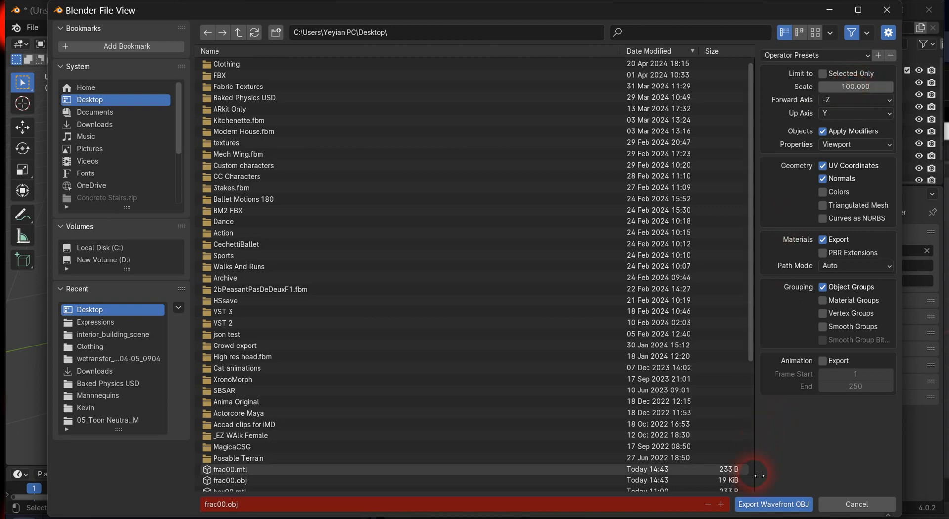
left_click(774, 504)
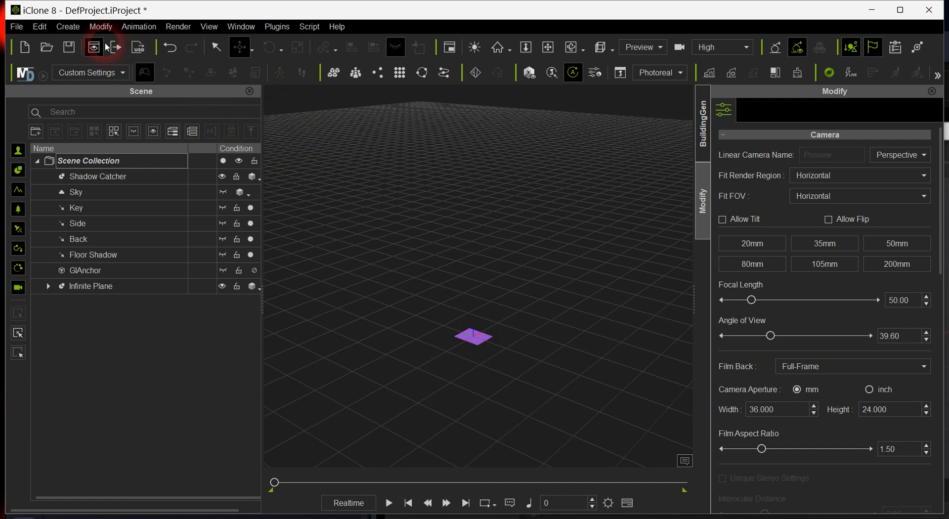
left_click(69, 26)
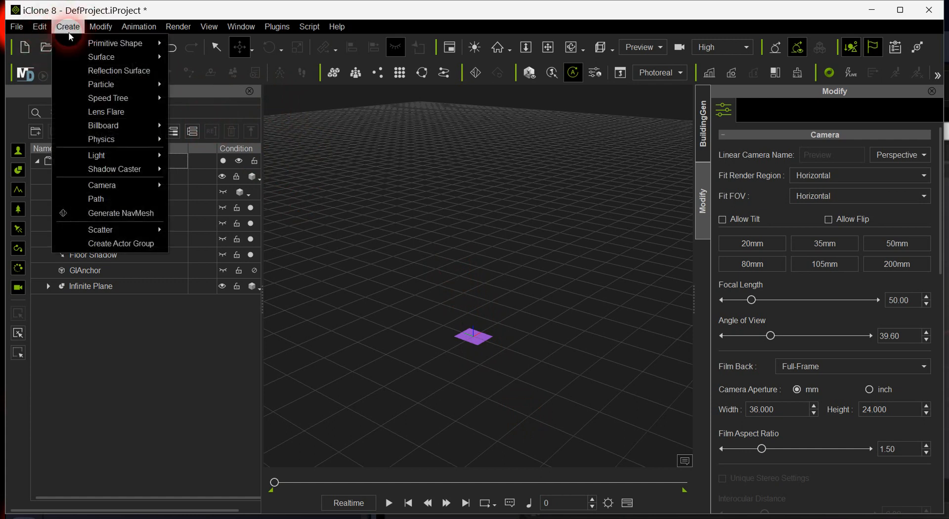
mouse_move(101, 140)
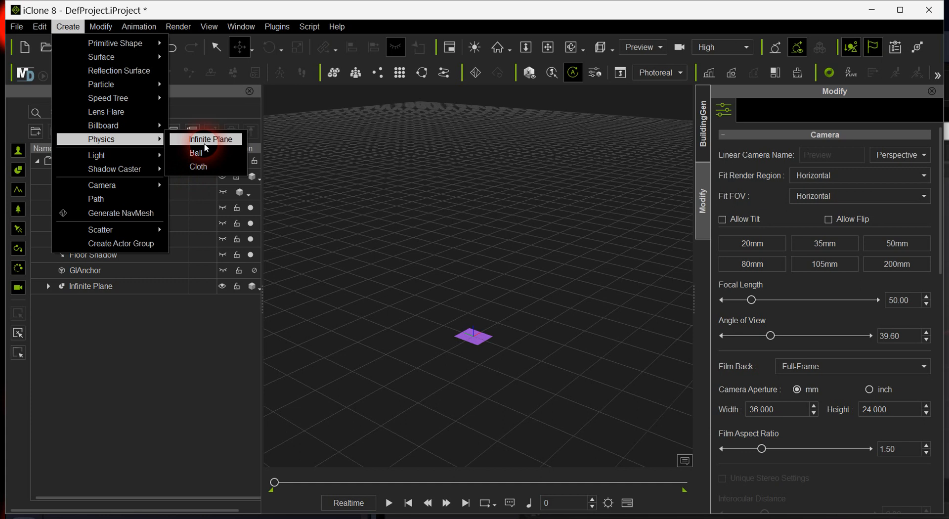
left_click(18, 27)
- In iClone, import frac00.obj from the Desktop and break its meshes up into sub-props
left_click(17, 28)
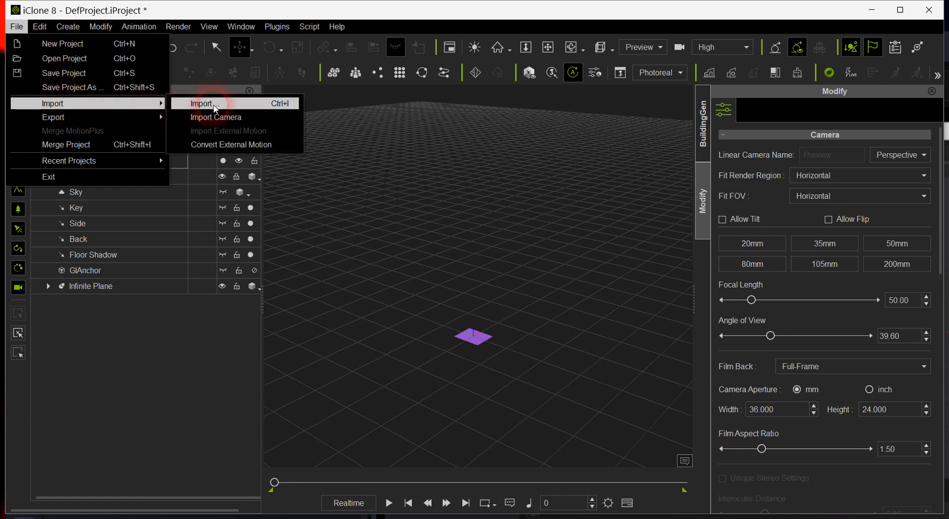
left_click(214, 102)
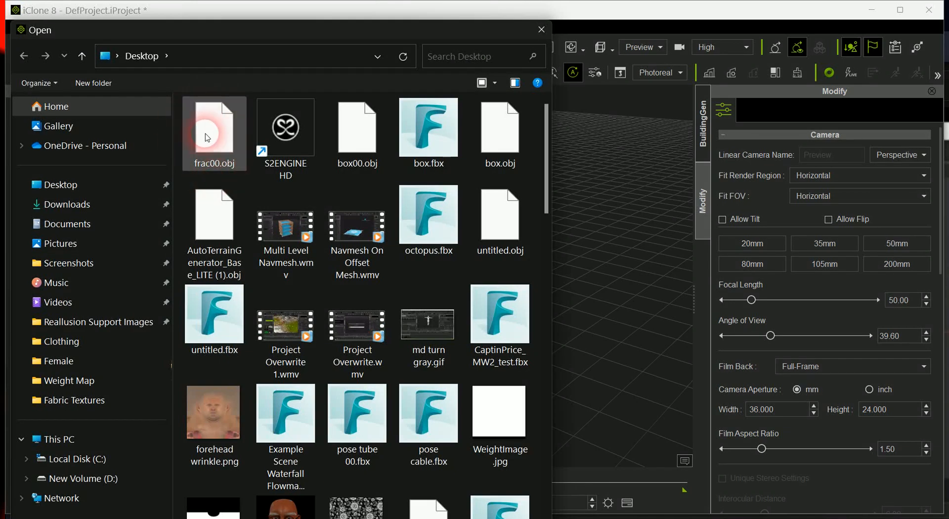
double_click(207, 127)
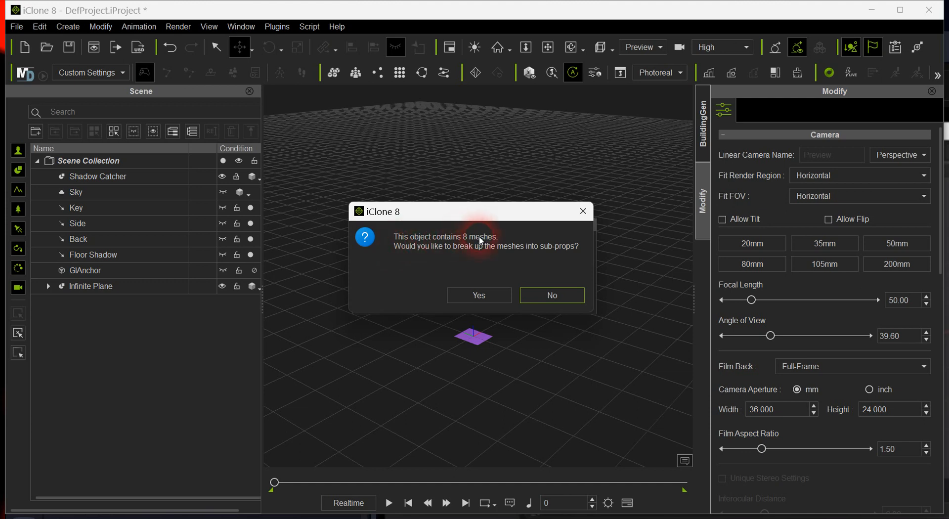
left_click(467, 295)
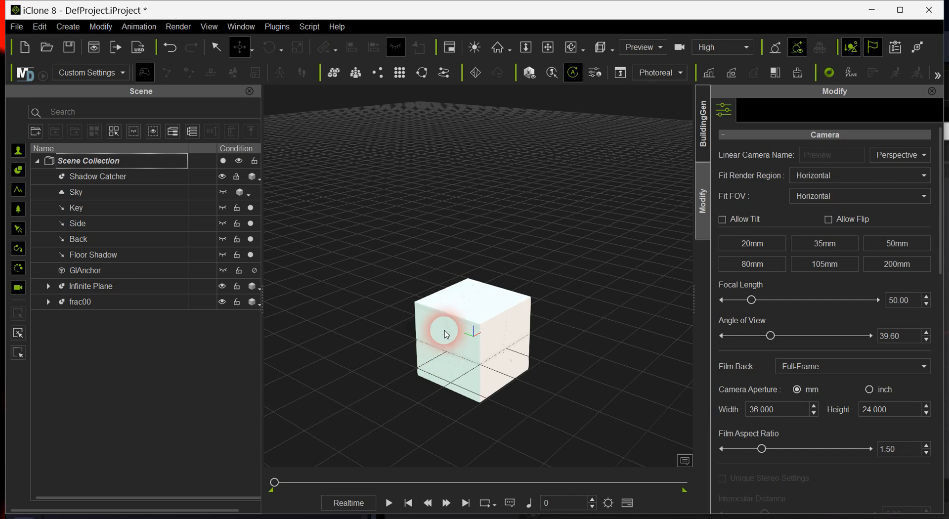
- Raise the frac00 prop vertically above the ground plane to a Z position of about 102
left_click(456, 310)
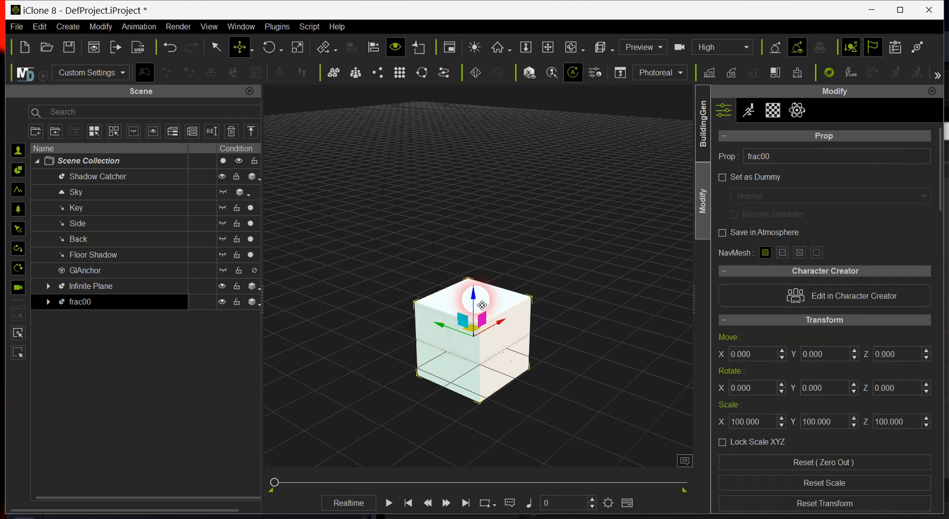
left_click_drag(482, 303, 483, 264)
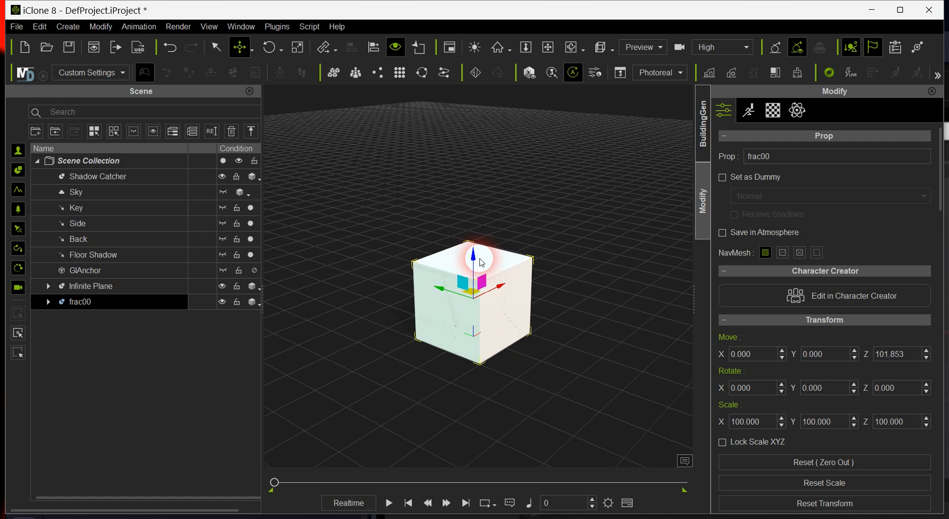
scroll(458, 320, "up", 3)
scroll(459, 322, "up", 3)
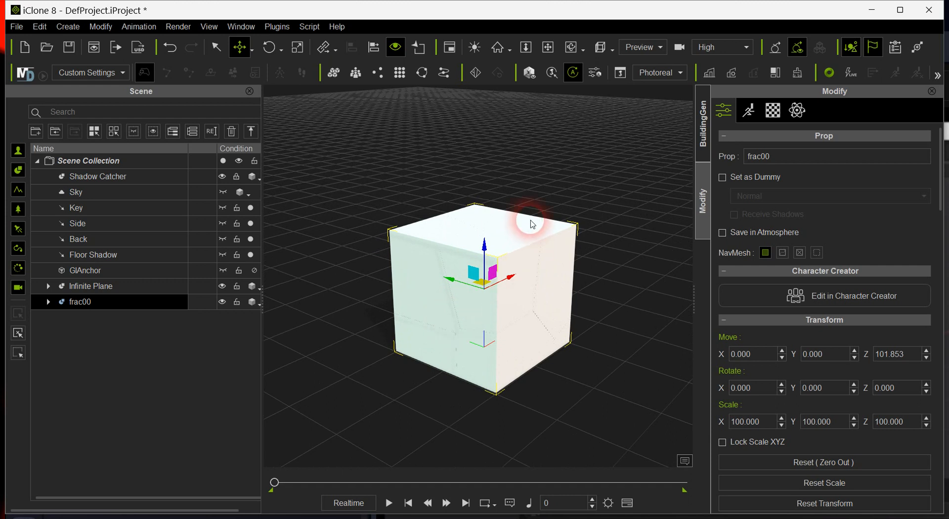
- Activate physics on all eight Cube_cell sub-props of frac00 and set their bound type to Convex Hull
left_click(48, 302)
left_click(93, 321)
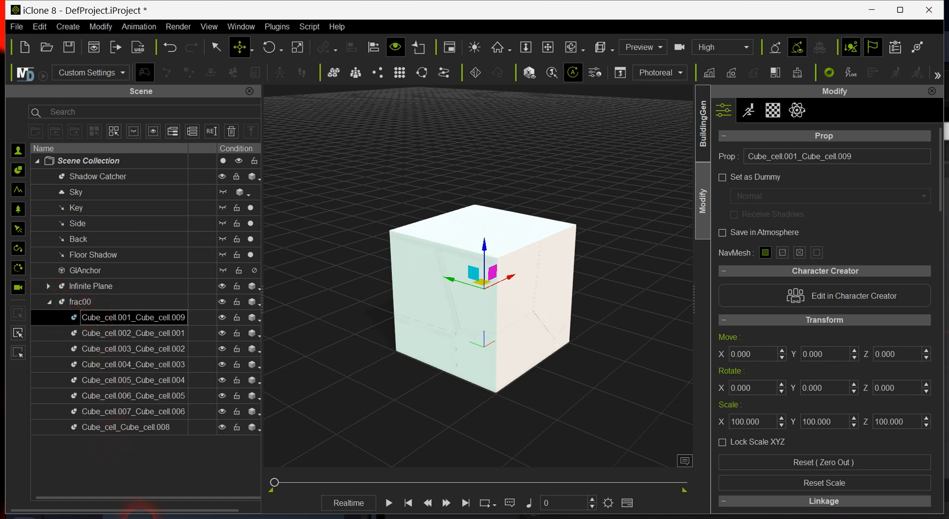
left_click(127, 428, "ctrl")
left_click(128, 428, "shift")
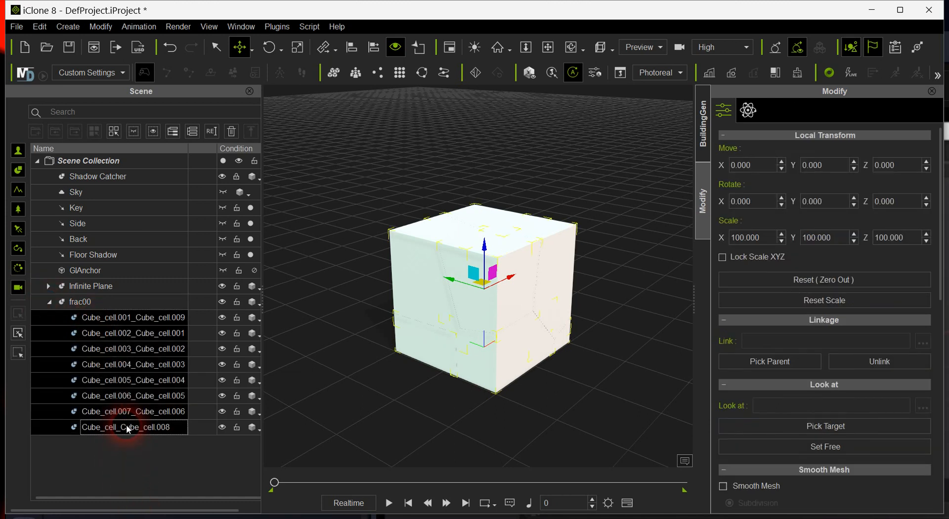
left_click(748, 110)
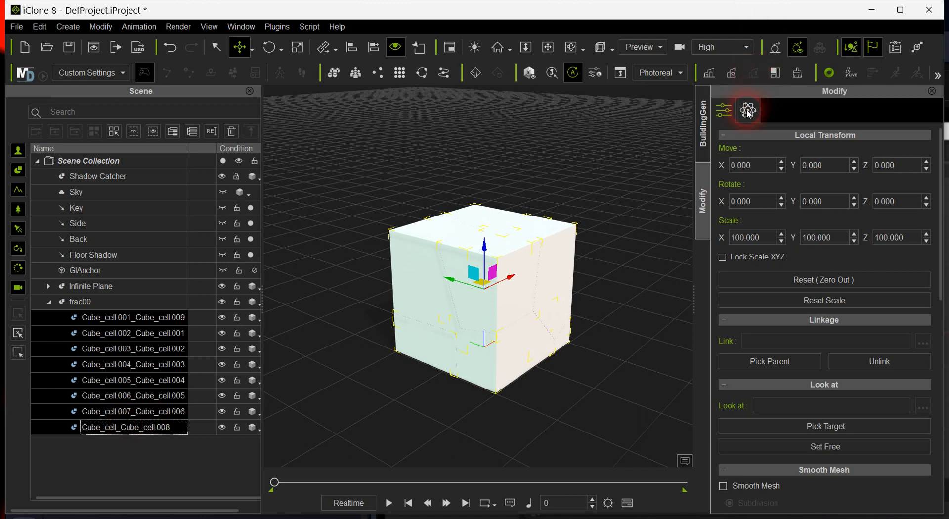
left_click(723, 155)
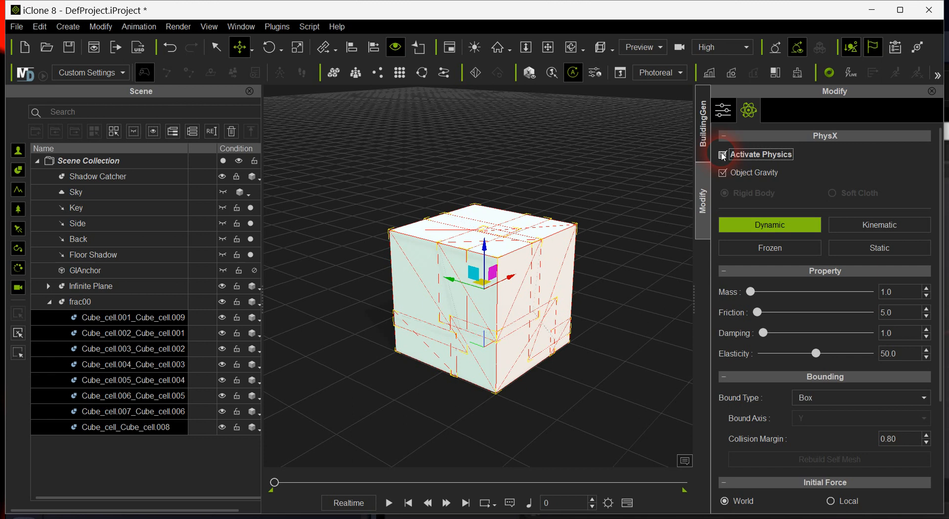
left_click(729, 196)
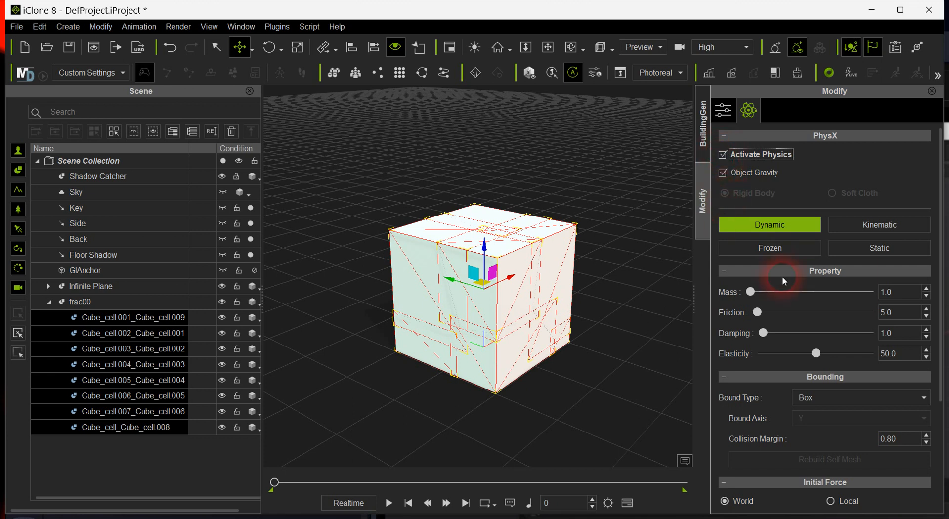
left_click(854, 395)
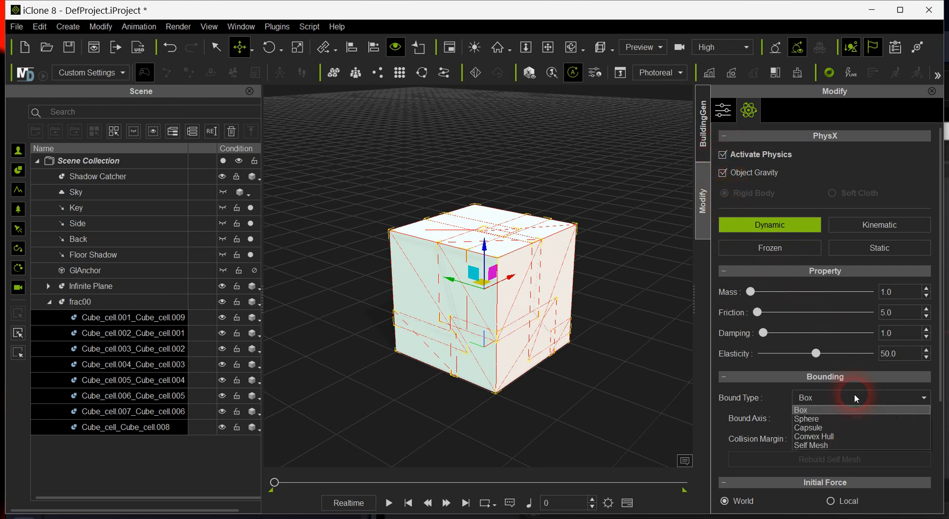
left_click(841, 437)
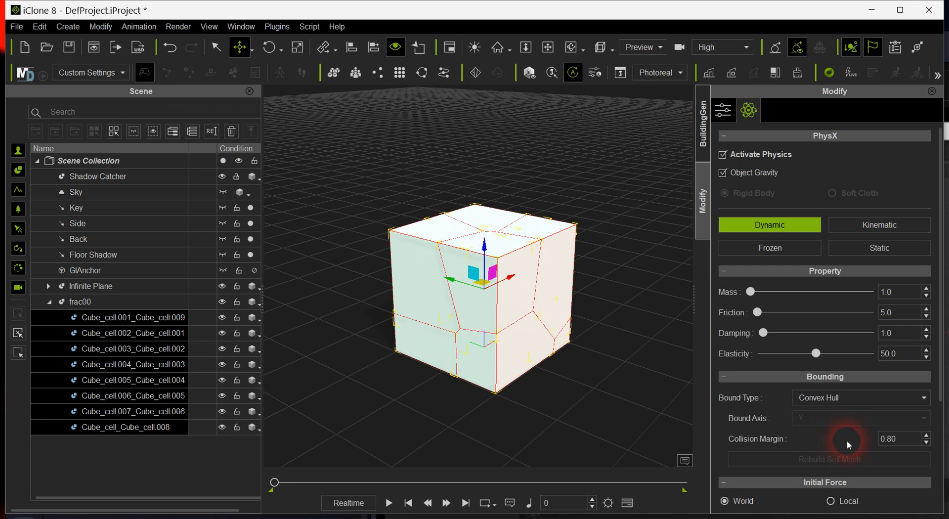
- Set the selected pieces' collision margin to 0.01, play the simulation, and return to the first frame
left_click_drag(908, 438, 869, 438)
type("0")
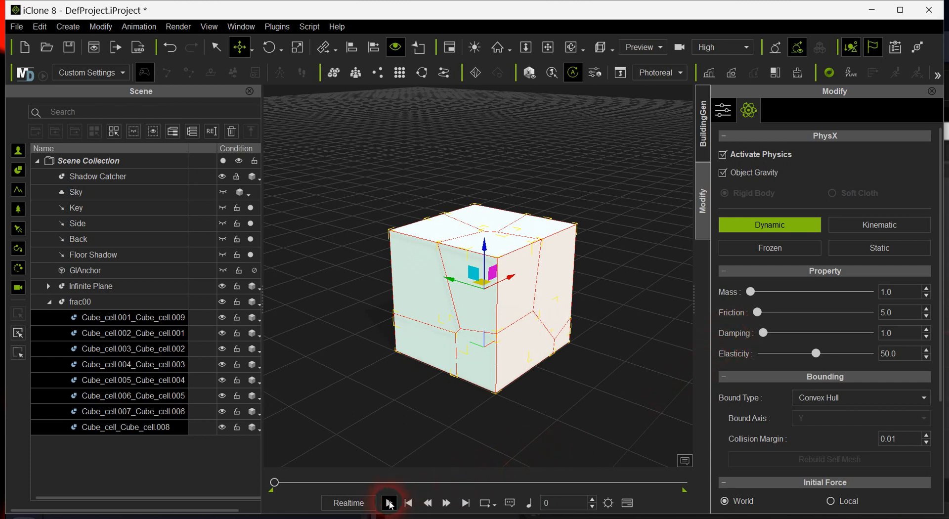
left_click(389, 503)
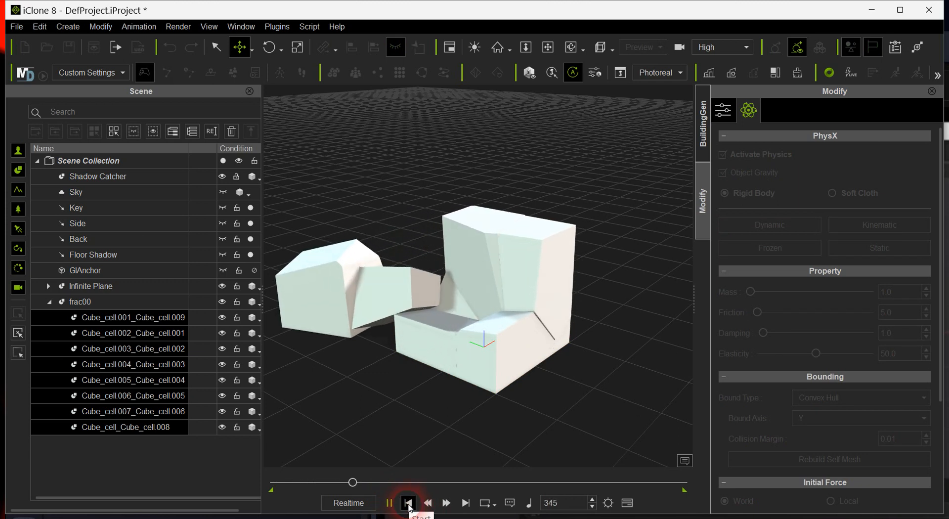
left_click(409, 505)
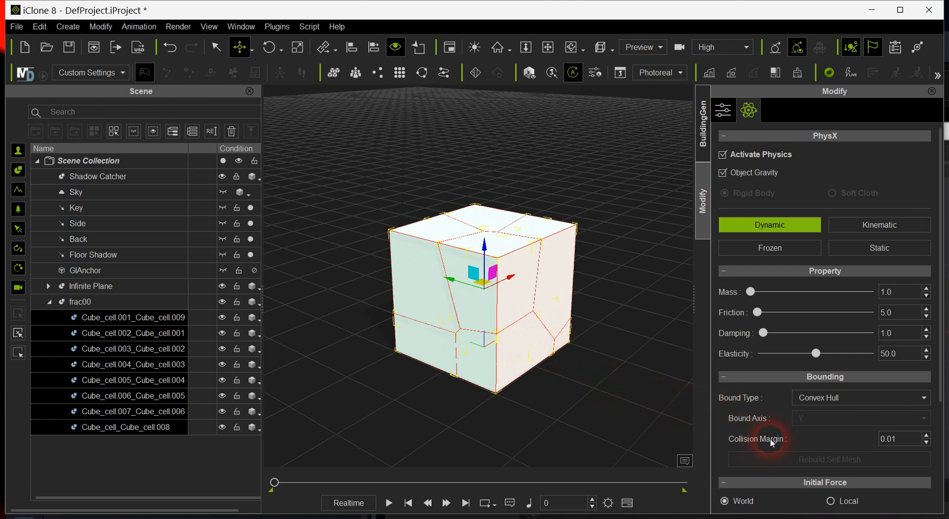
- Set the pieces' collision margin to 20, test the simulation, and rewind it to the start
left_click_drag(907, 441, 851, 437)
type("20")
key("Return")
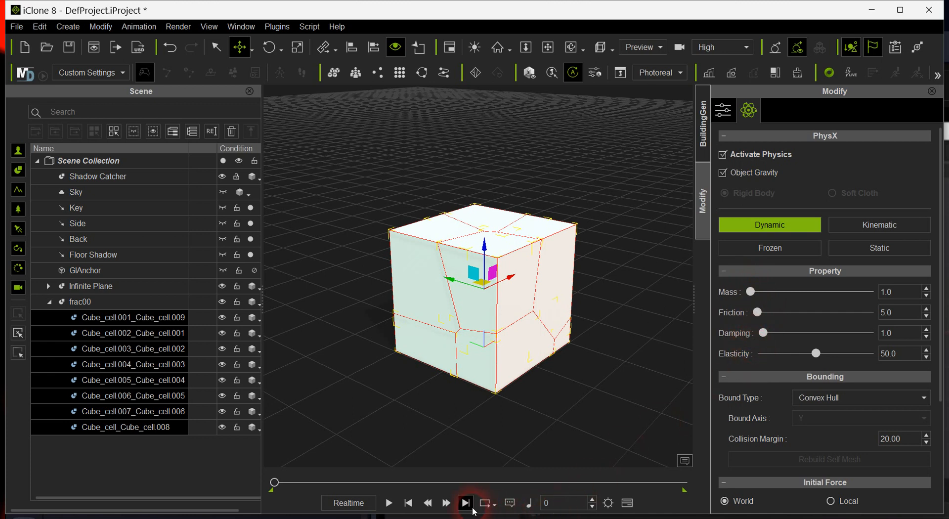
left_click(390, 504)
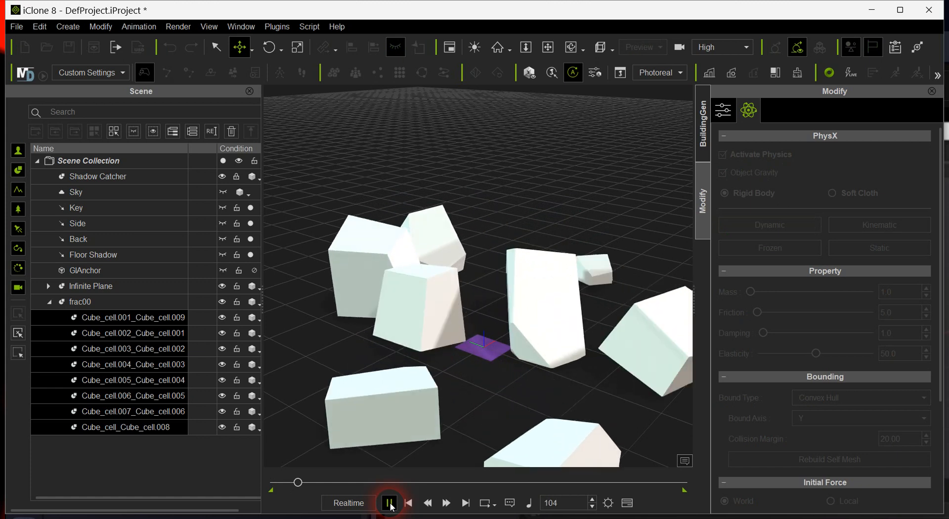
left_click(410, 504)
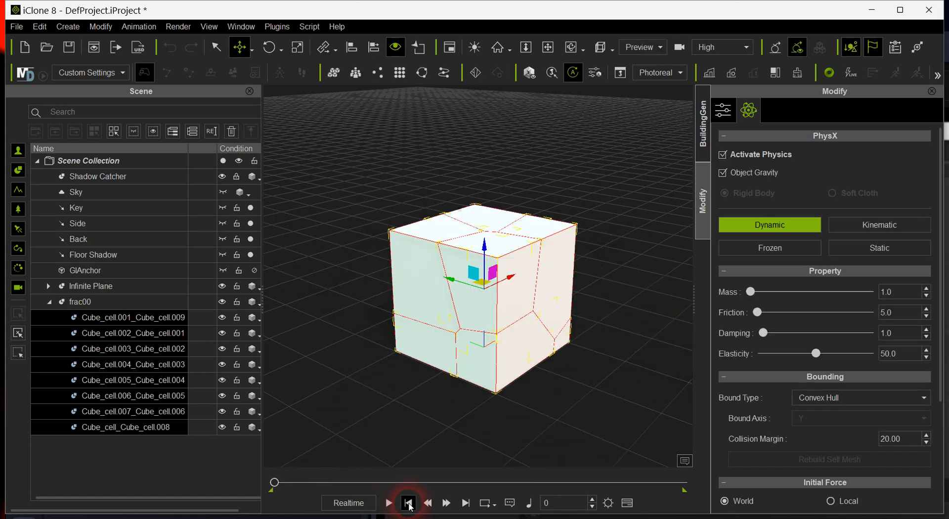
- Set the pieces' collision margin to 50, run the simulation again, and rewind it to the start
left_click_drag(911, 443, 850, 432)
type("50.00")
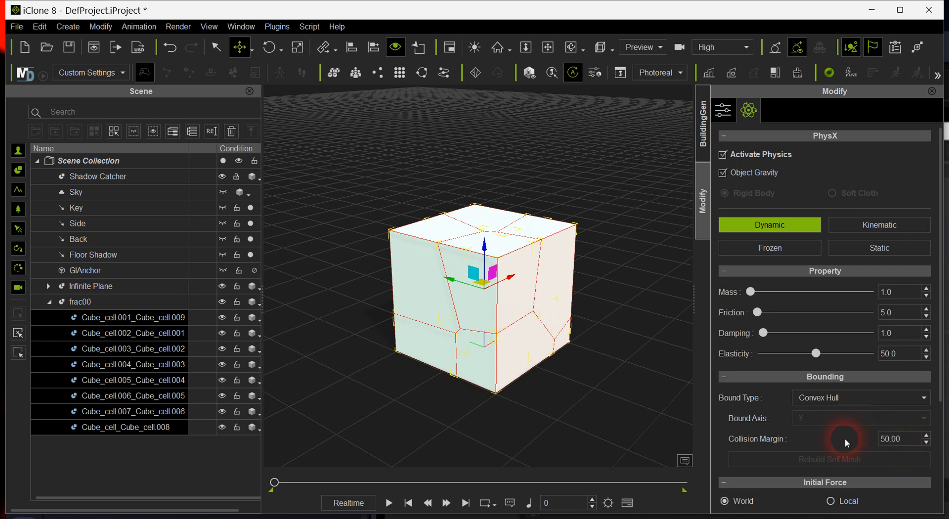
left_click(389, 503)
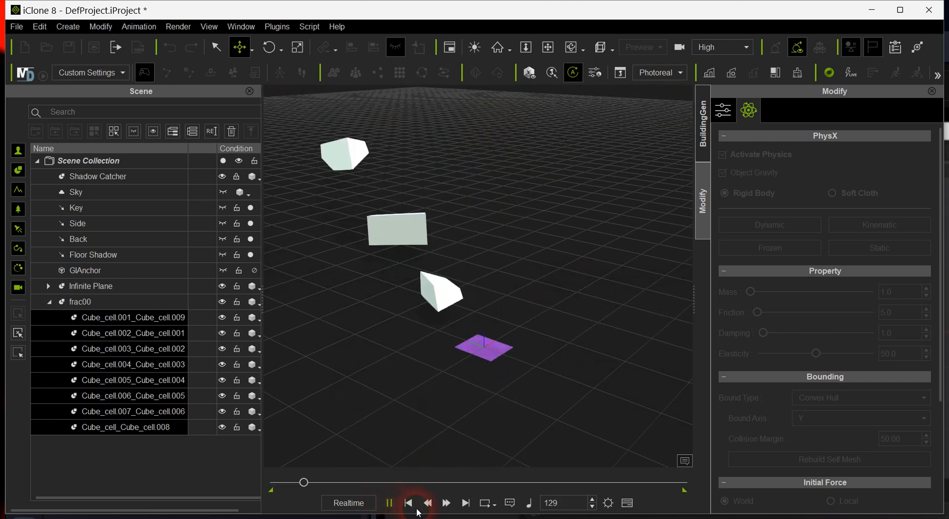
left_click(408, 503)
left_click(428, 502)
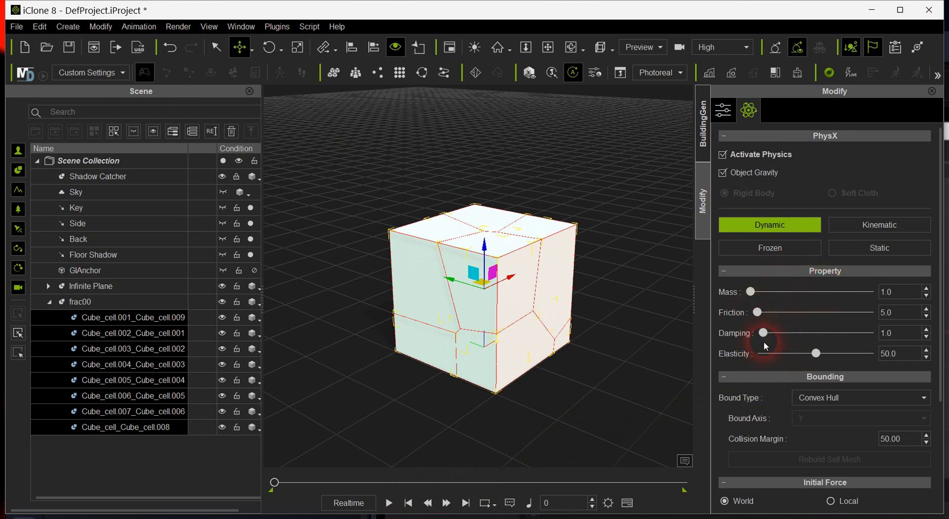
- Raise the pieces' damping to about 191 and play the simulation
left_click_drag(764, 333, 767, 334)
left_click(386, 503)
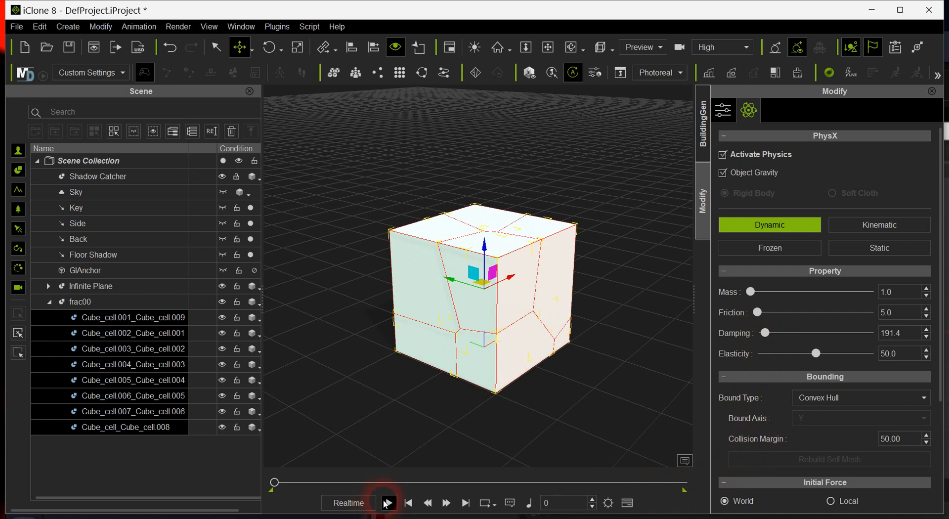